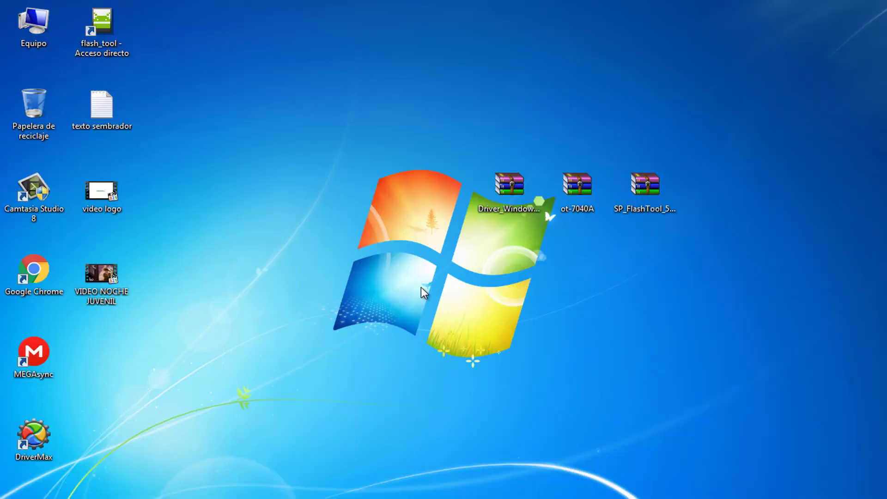
Extract the Driver_Windows_MTK_Preloader archive on the desktop into a folder of the same name.
drag(420, 279, 860, 95)
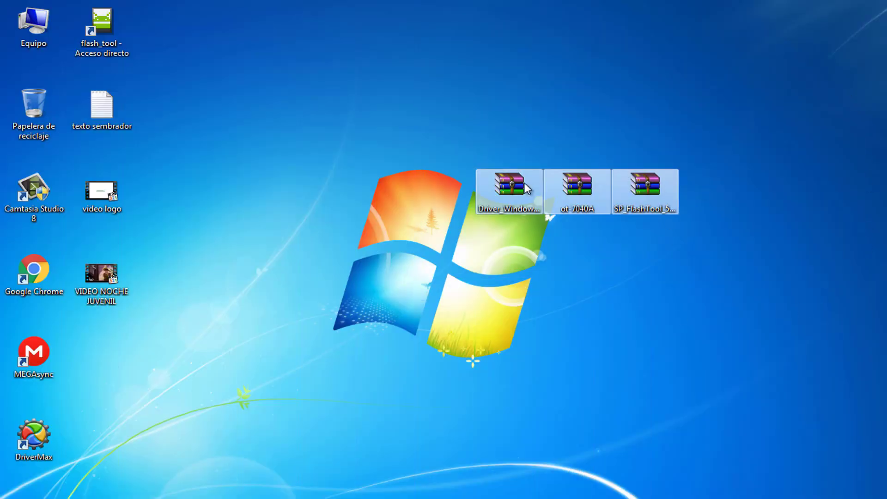
click(521, 250)
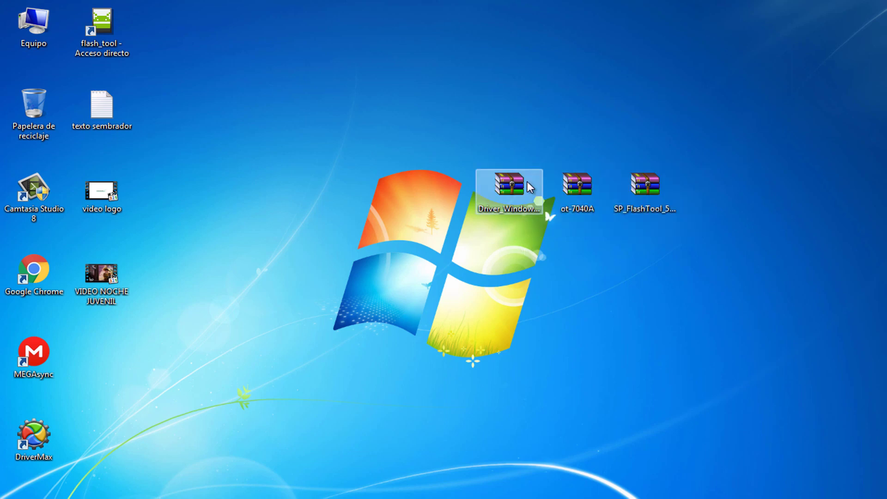
right_click(530, 187)
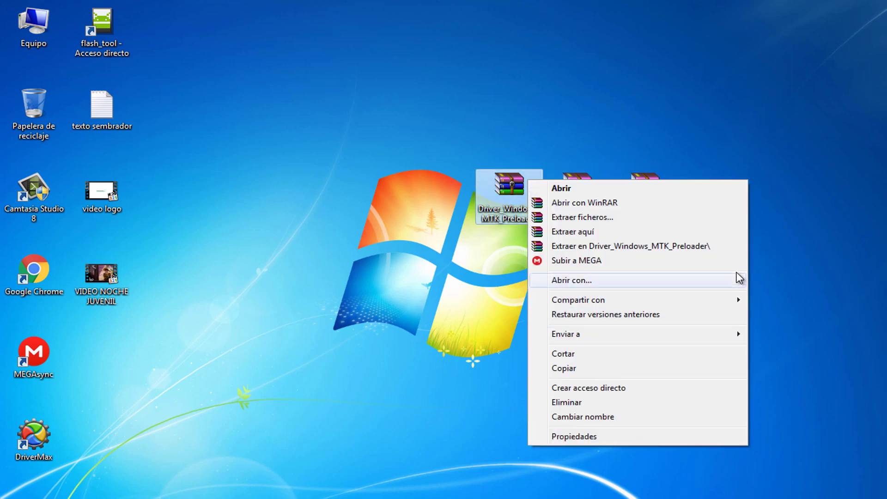
click(736, 247)
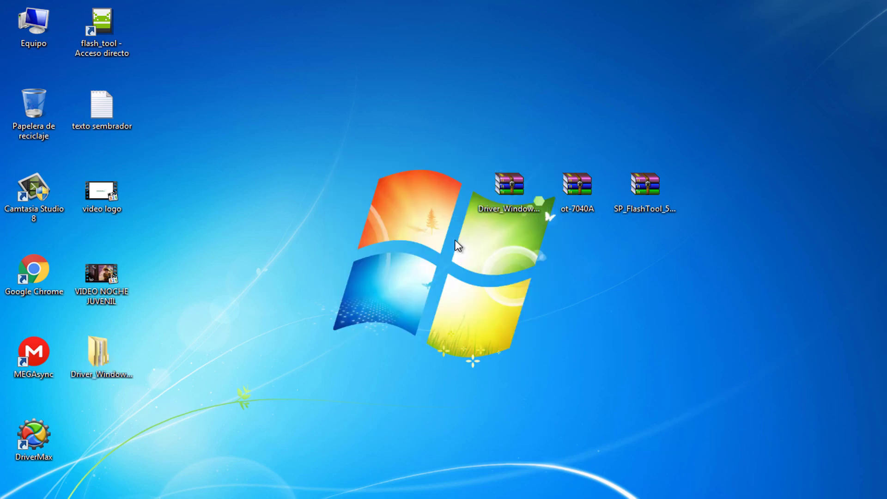
Place the extracted driver folder below its archive on the desktop, check its contents and close it again.
drag(109, 367, 514, 248)
double_click(529, 268)
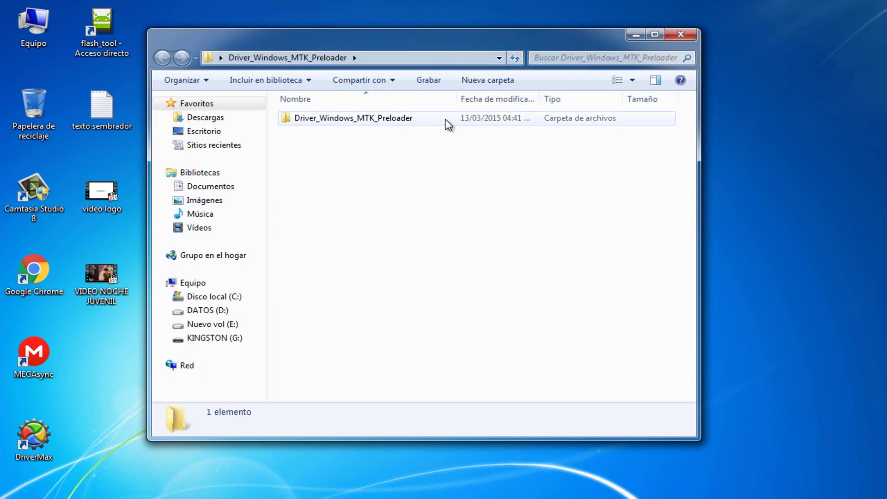
click(683, 35)
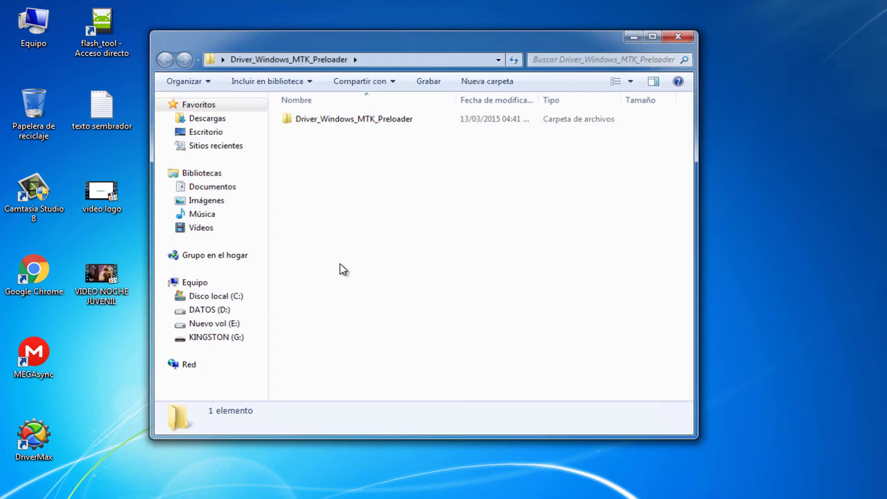
Open the computer's administration console and display the Device Manager.
click(11, 495)
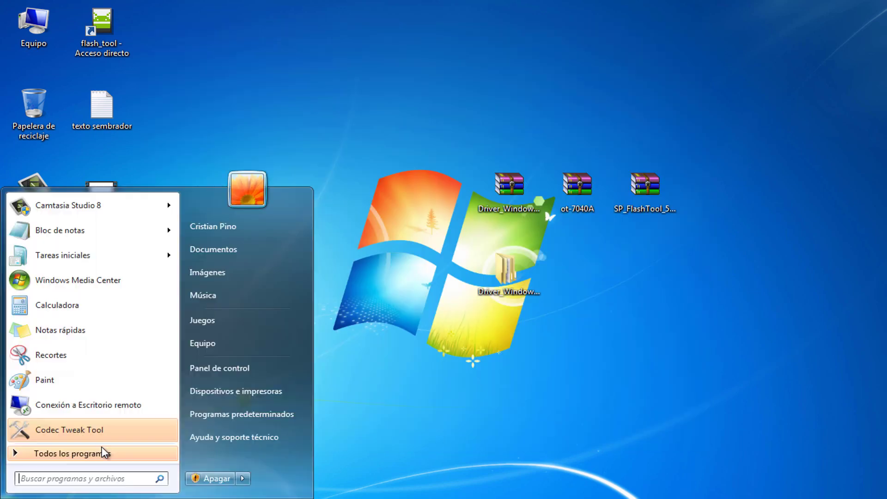
right_click(297, 338)
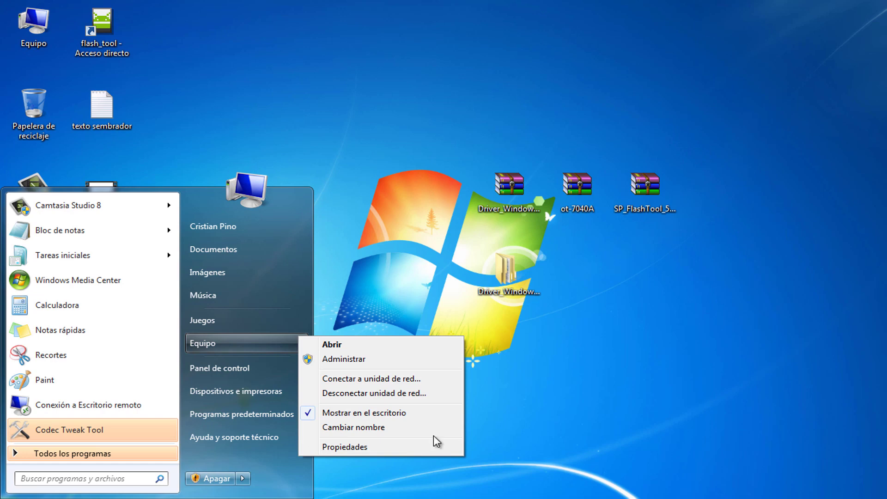
click(459, 356)
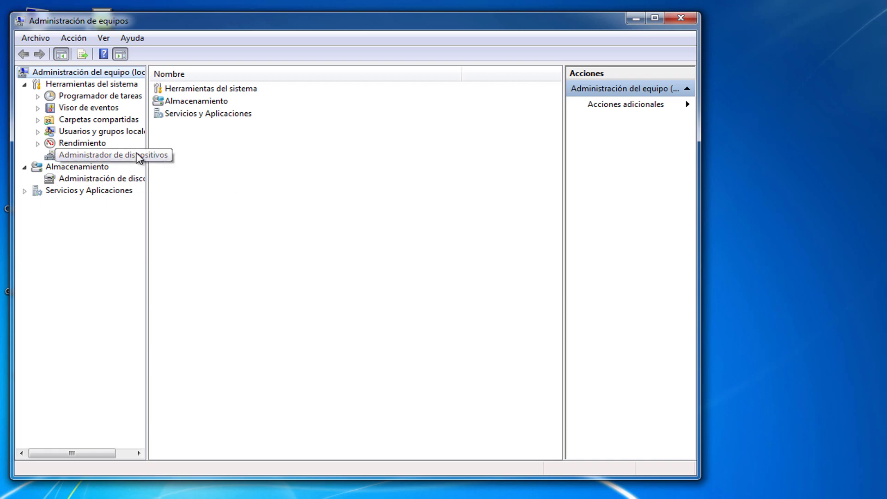
click(133, 155)
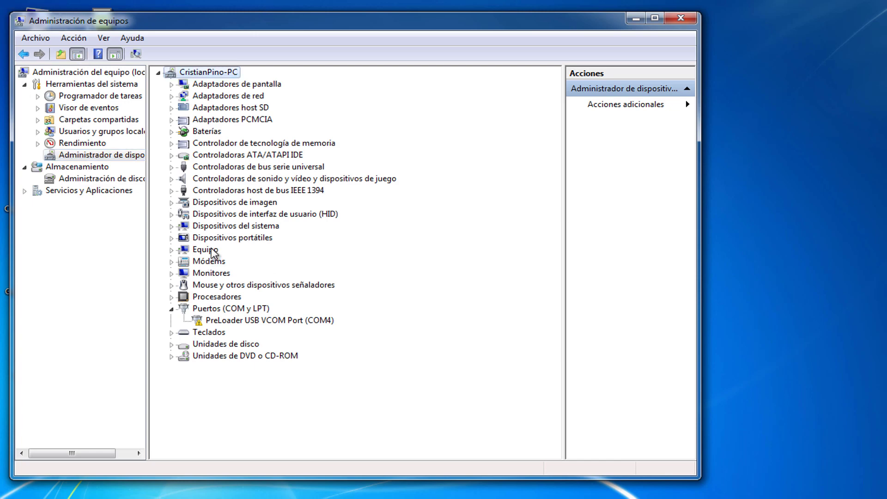
Start the Add Hardware wizard for the Equipo entry, choosing manual installation from a list and showing all devices.
click(206, 250)
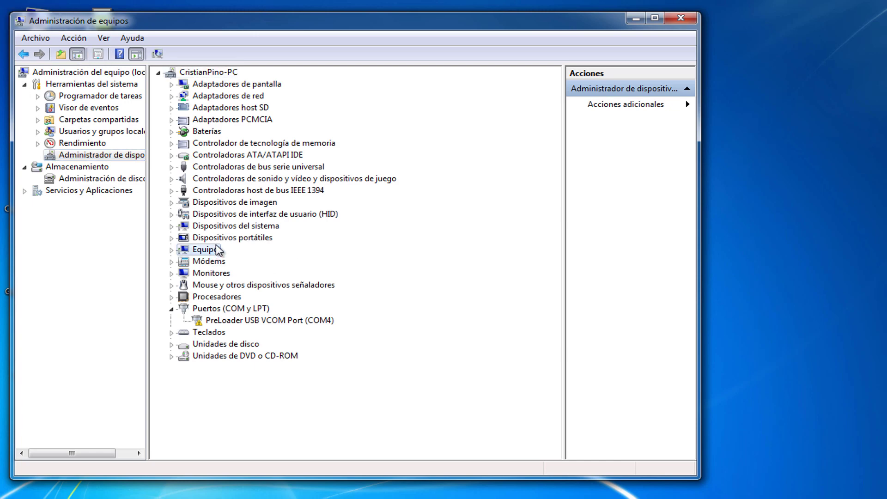
click(83, 39)
click(208, 70)
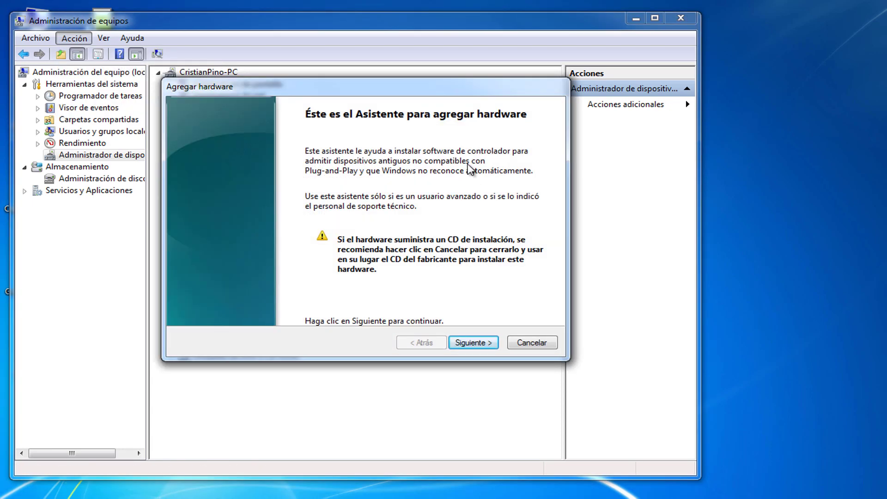
click(486, 345)
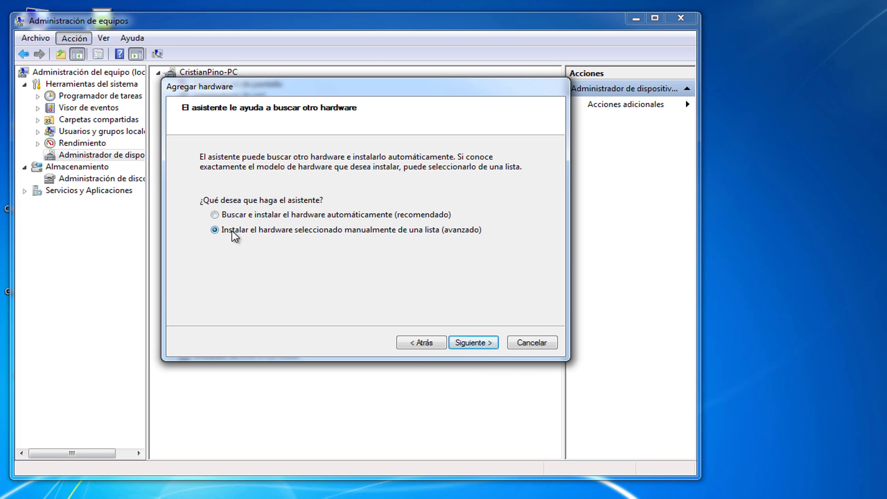
click(491, 344)
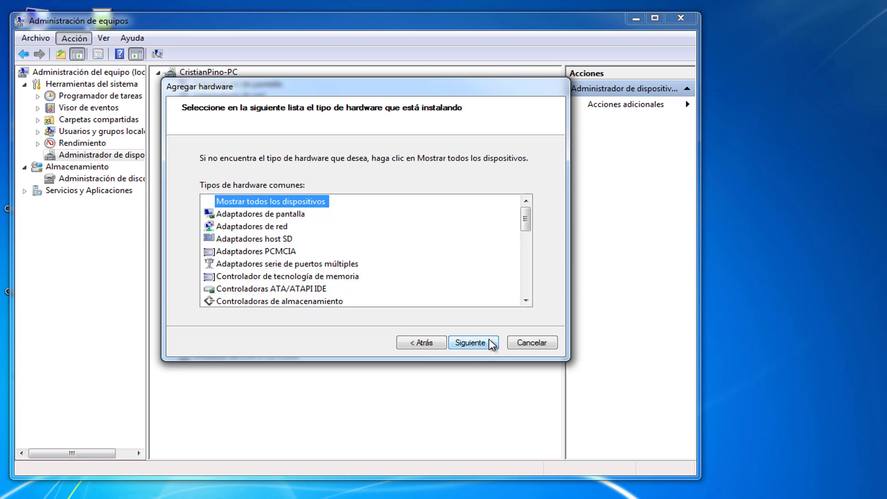
click(490, 343)
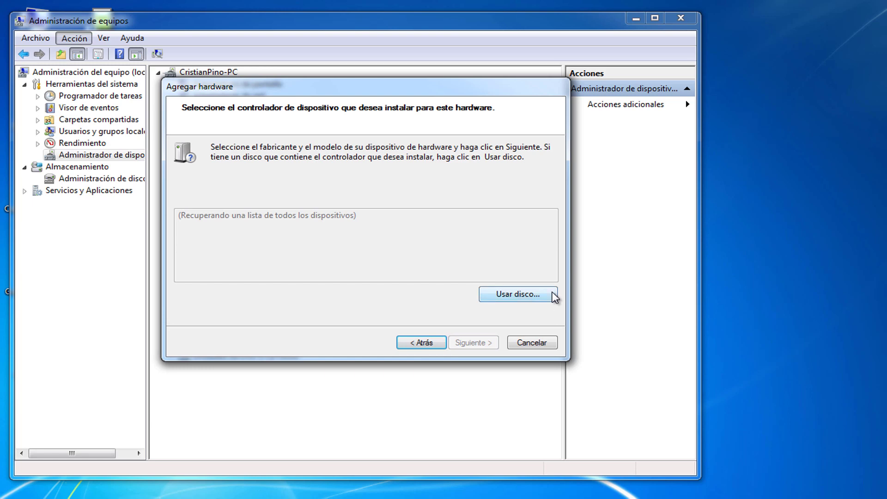
Choose to install from disk and browse the desktop's Driver_Windows_MTK_Preloader folder down to SmartPhoneDriver.
click(553, 294)
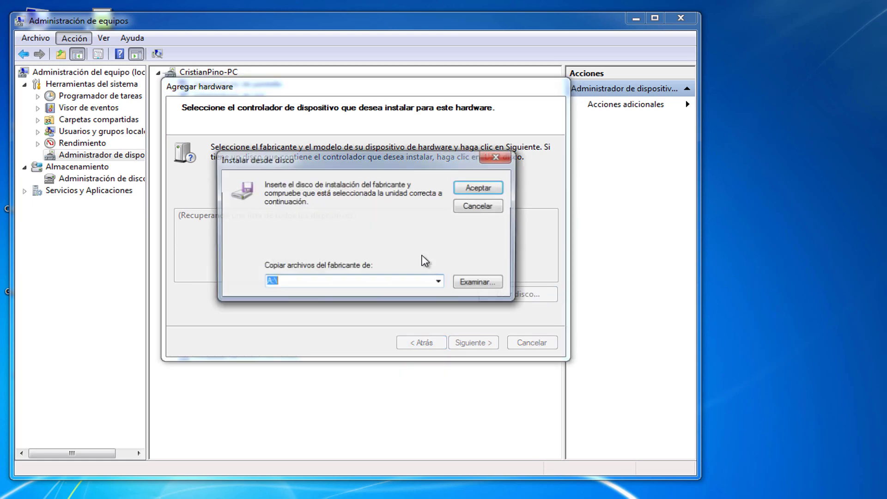
click(499, 282)
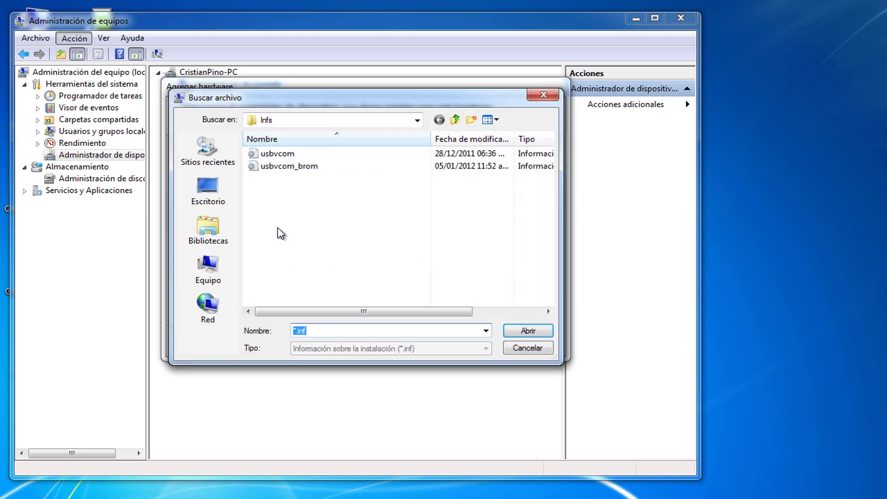
click(207, 187)
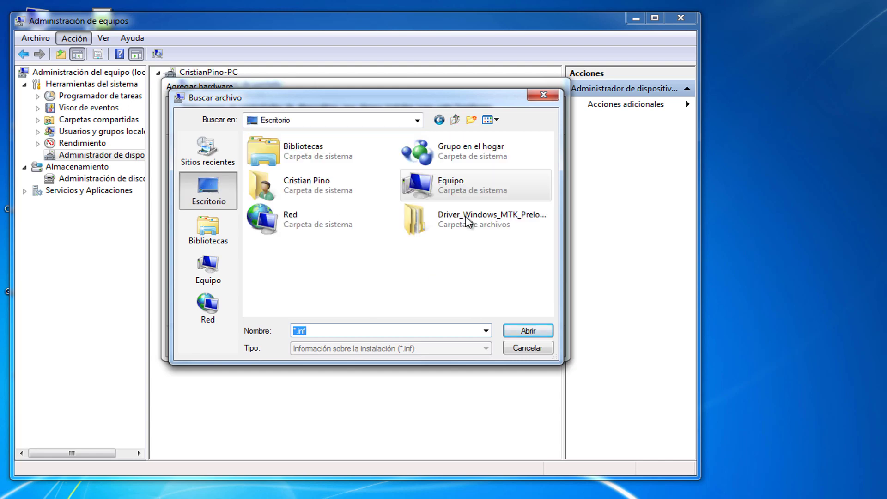
double_click(526, 221)
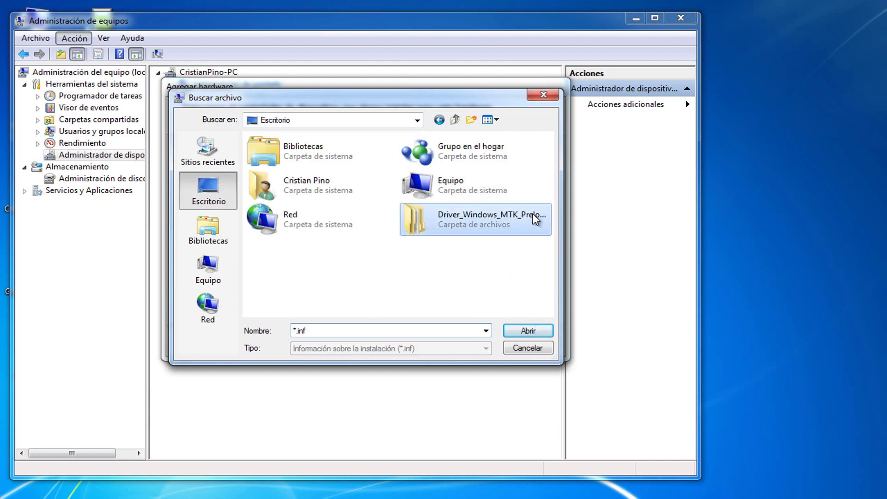
double_click(413, 153)
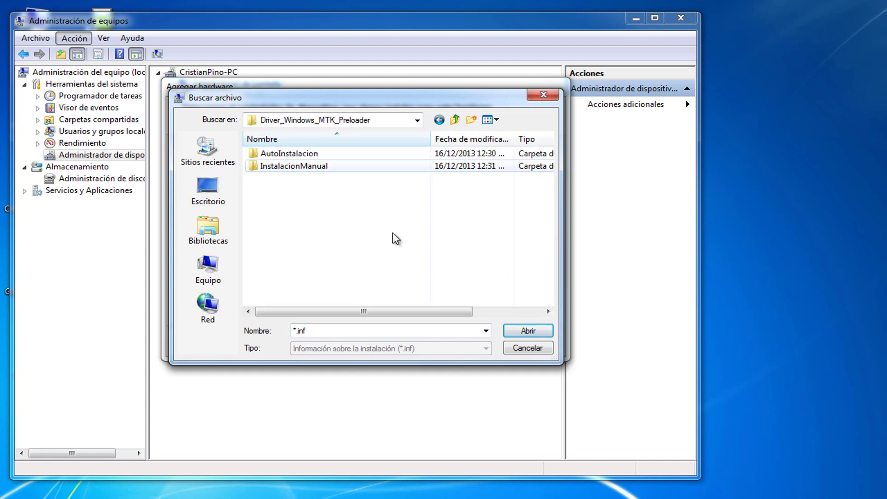
double_click(411, 153)
double_click(419, 154)
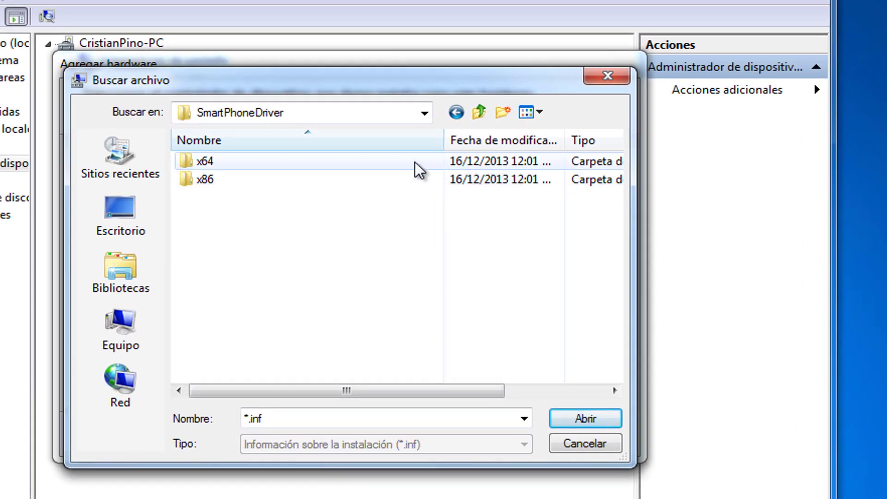
Load the usbvcom file from the x86 Infs folder as the driver source.
click(416, 183)
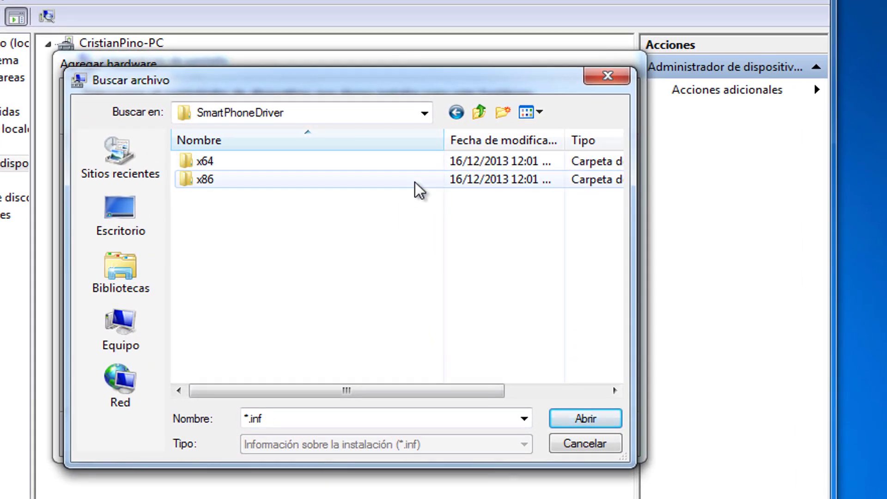
double_click(415, 184)
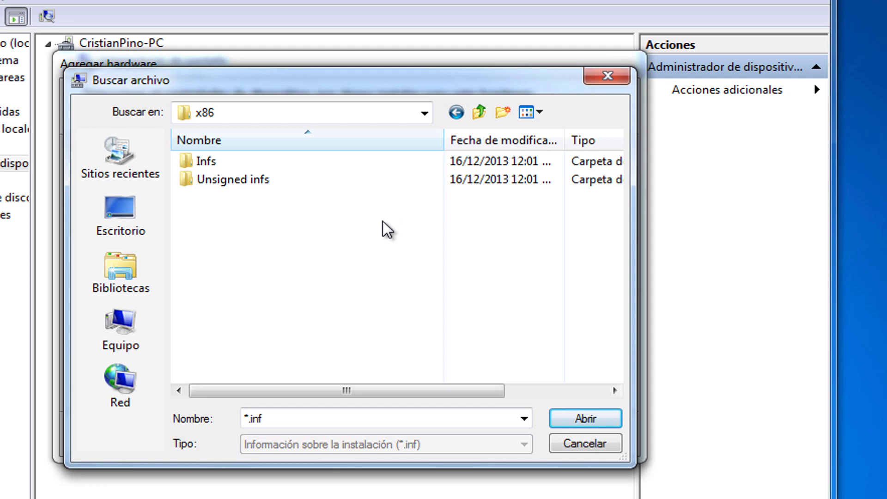
double_click(428, 163)
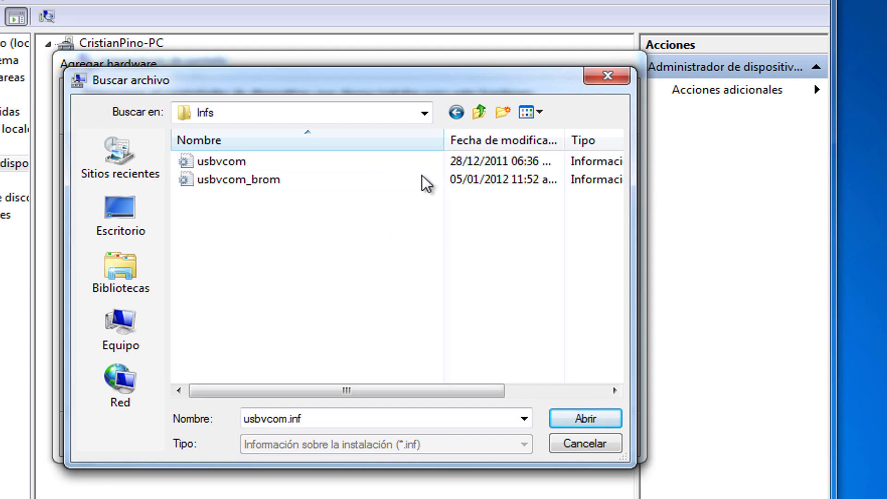
click(427, 164)
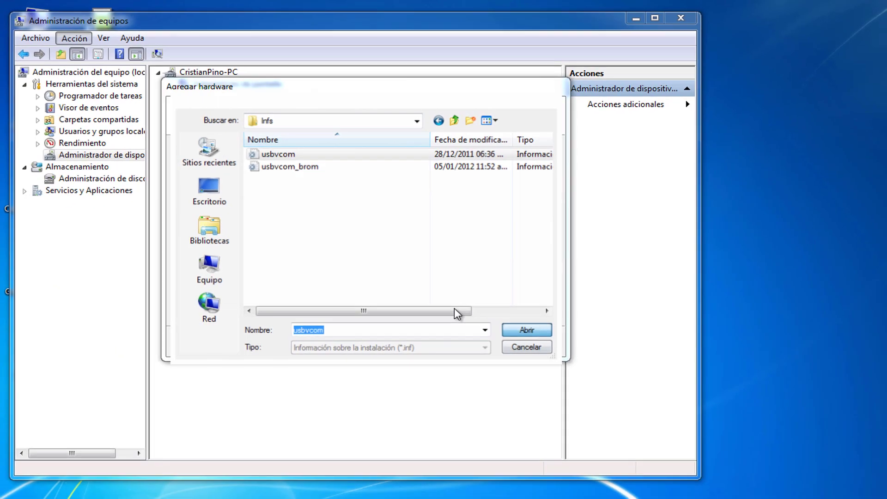
click(580, 374)
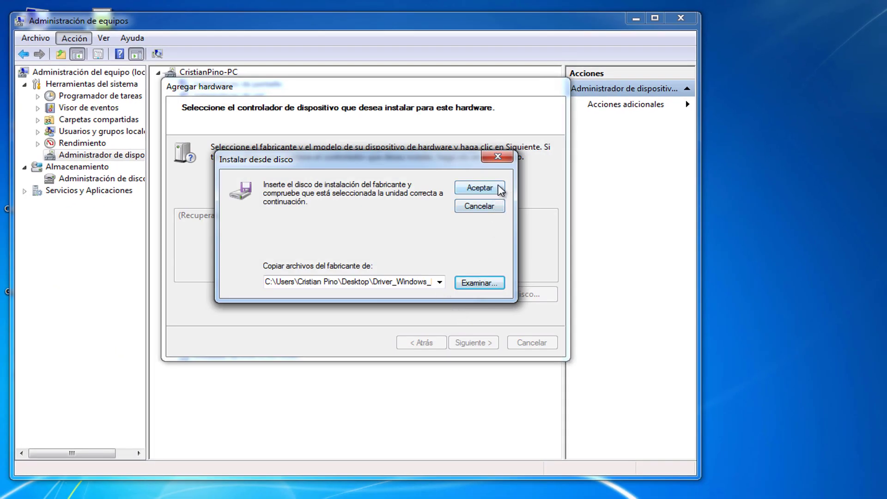
click(480, 188)
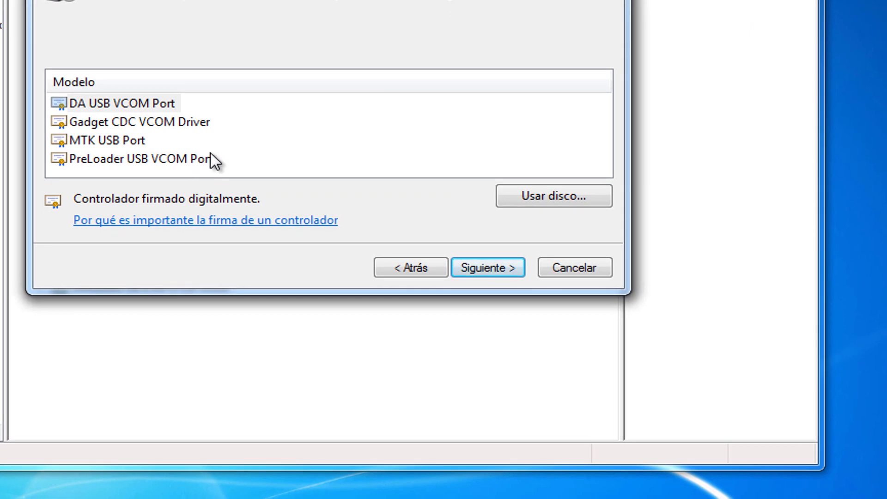
Install the PreLoader USB VCOM Port model and finish the hardware wizard.
click(201, 160)
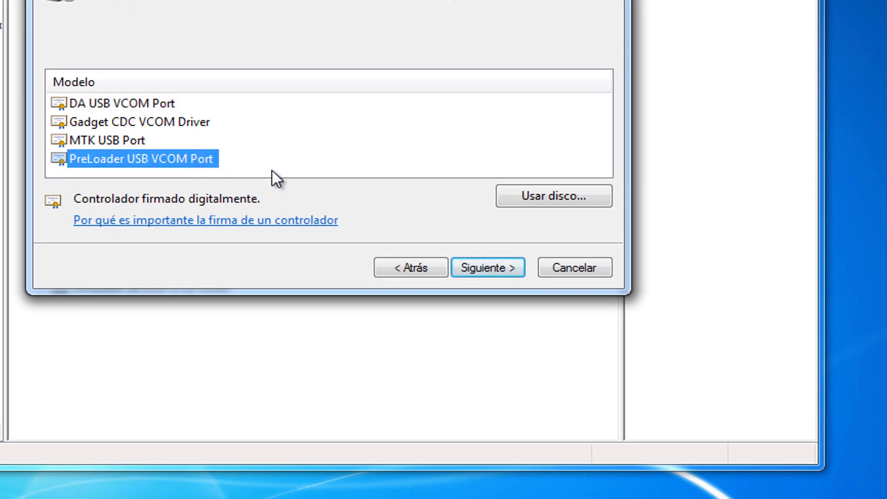
click(515, 269)
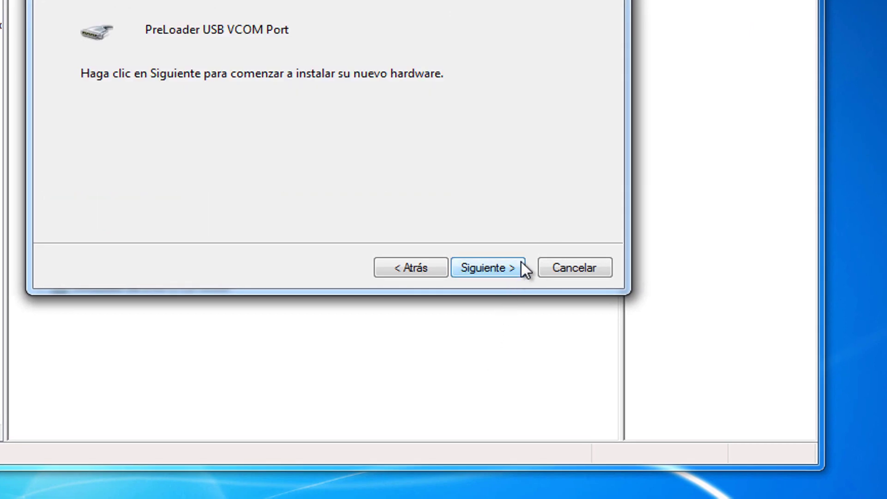
click(515, 269)
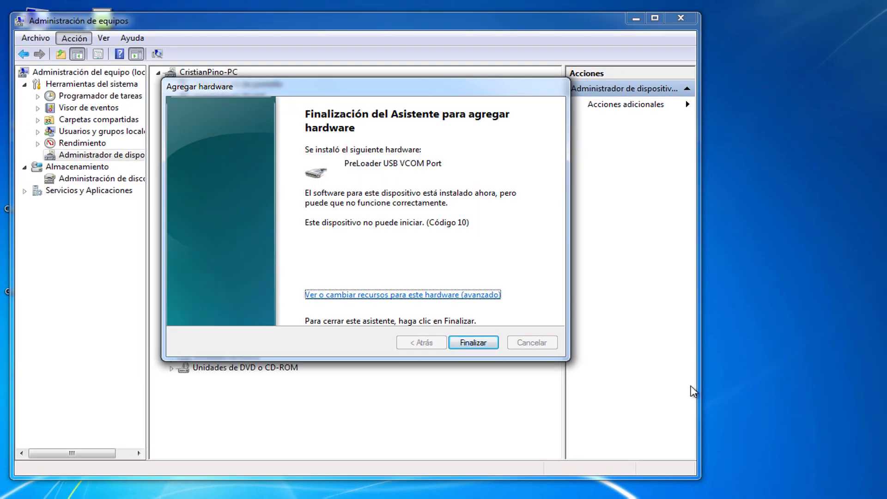
click(473, 343)
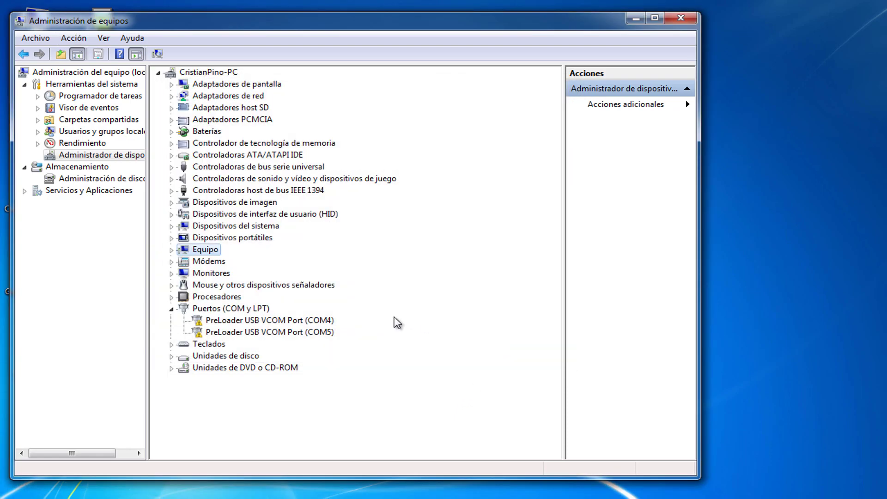
Close the administration console and move the driver archive and its extracted folder to the Recycle Bin.
click(681, 18)
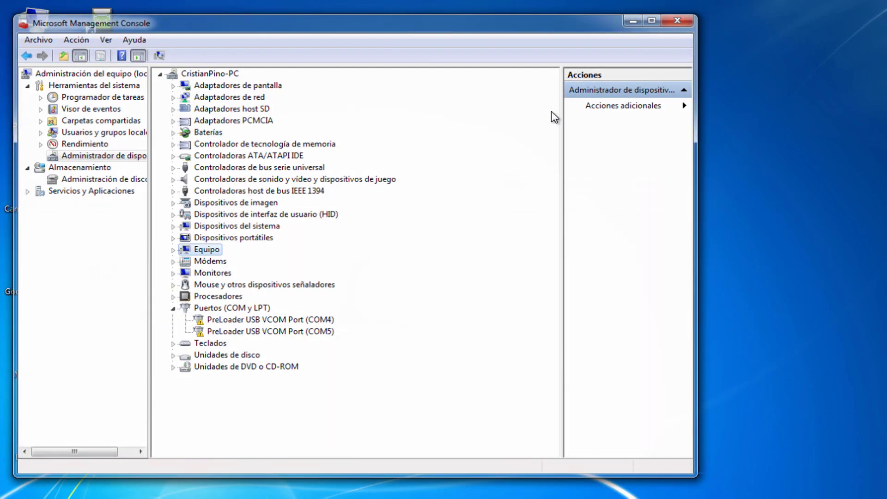
drag(510, 367, 35, 109)
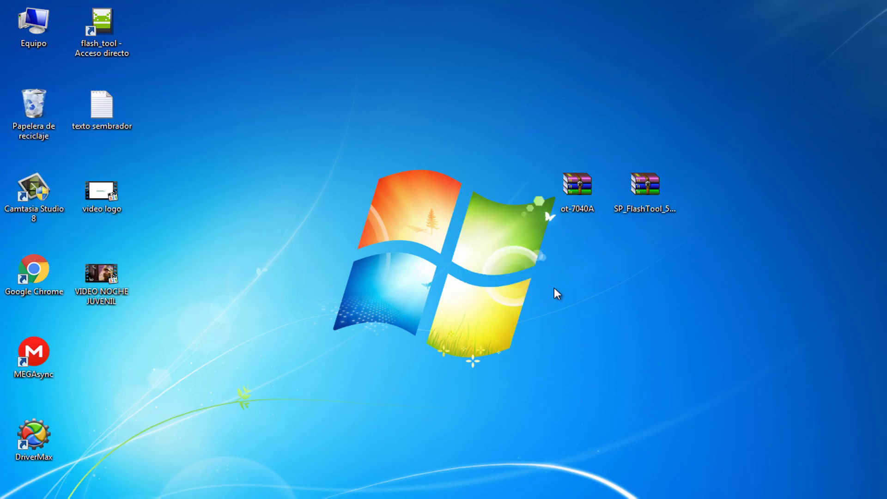
Extract the SP_FlashTool_5.1428.00 archive on the desktop into a folder of the same name.
click(673, 178)
right_click(674, 177)
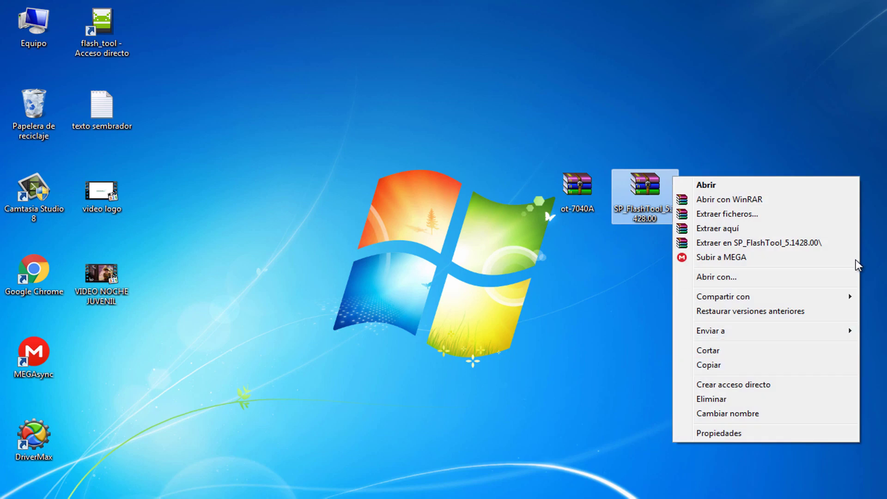
click(853, 242)
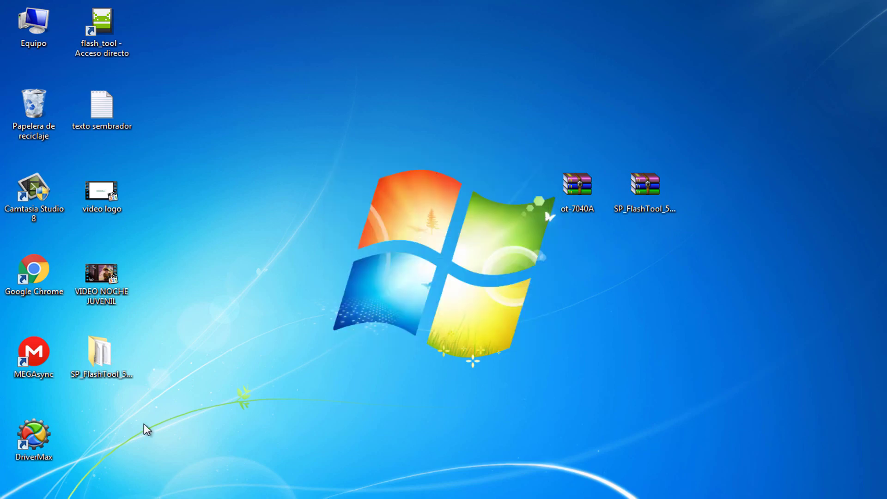
Move the extracted SP_FlashTool folder beneath its archive and extract the ot-7040A archive into a folder of the same name.
drag(128, 349, 650, 246)
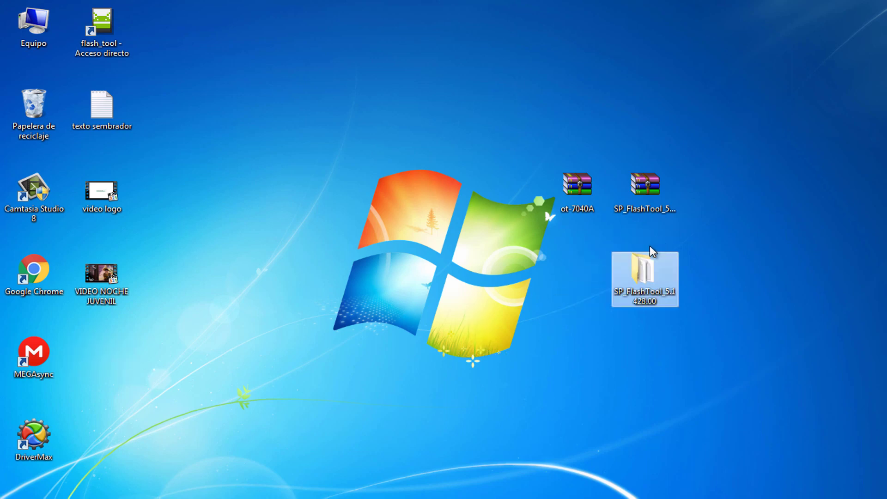
click(559, 276)
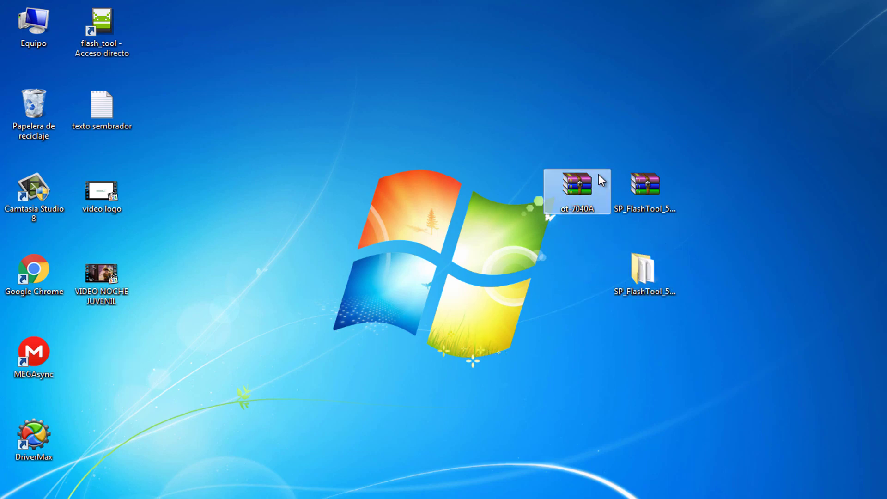
right_click(598, 174)
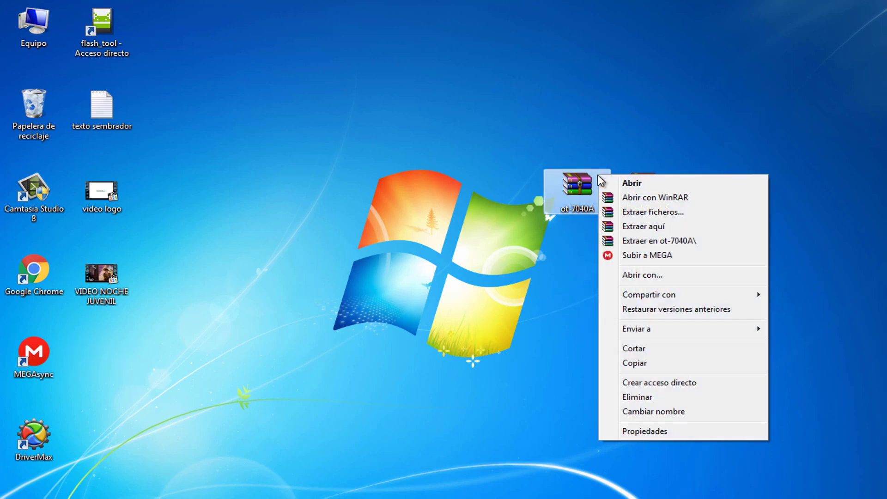
click(763, 241)
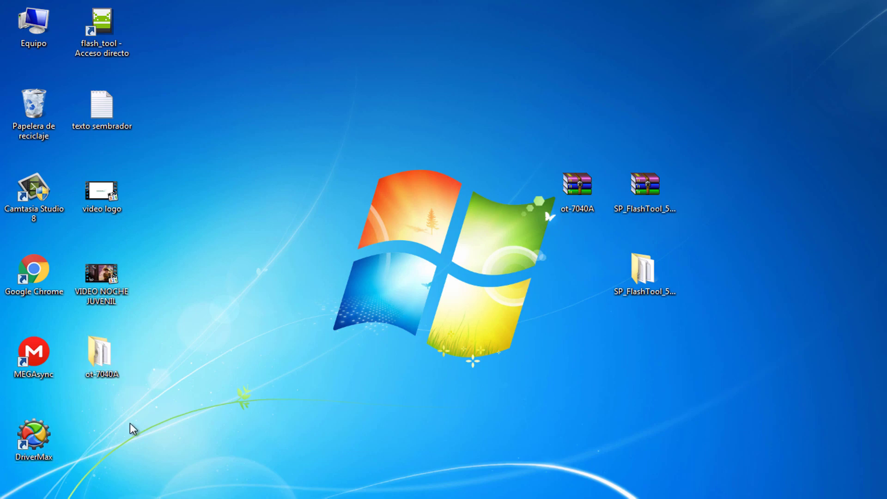
Move the extracted ot-7040A folder beneath the ot-7040A archive, beside the SP_FlashTool folder.
drag(298, 348, 588, 245)
click(594, 349)
drag(532, 325, 768, 244)
Open the SP_FlashTool_5.1428.00 folder and run flash_tool as administrator, allowing it to make changes.
click(669, 267)
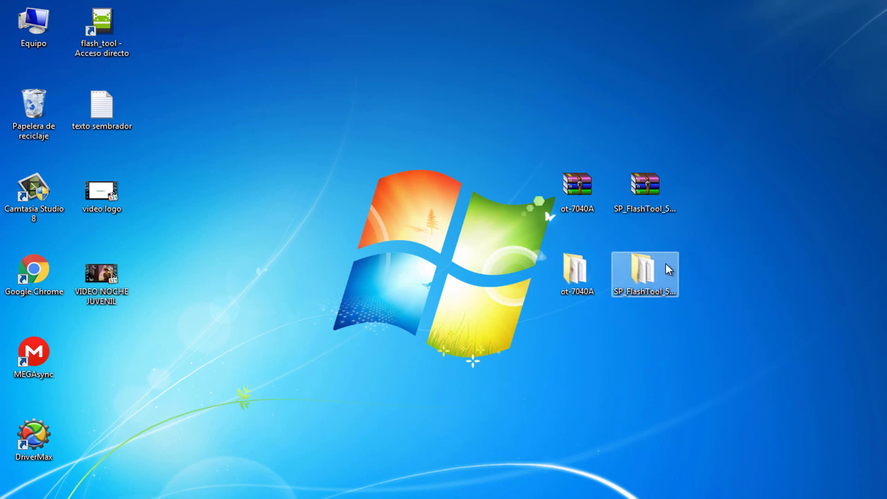
double_click(634, 265)
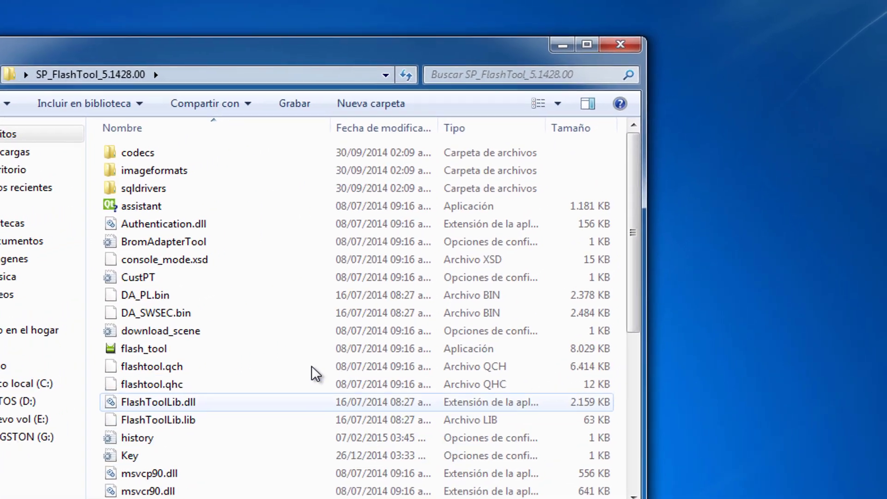
click(313, 347)
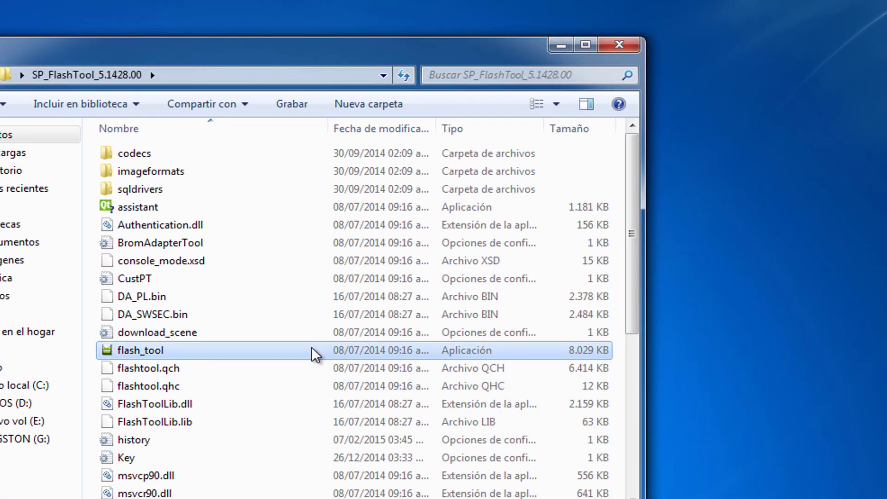
right_click(310, 347)
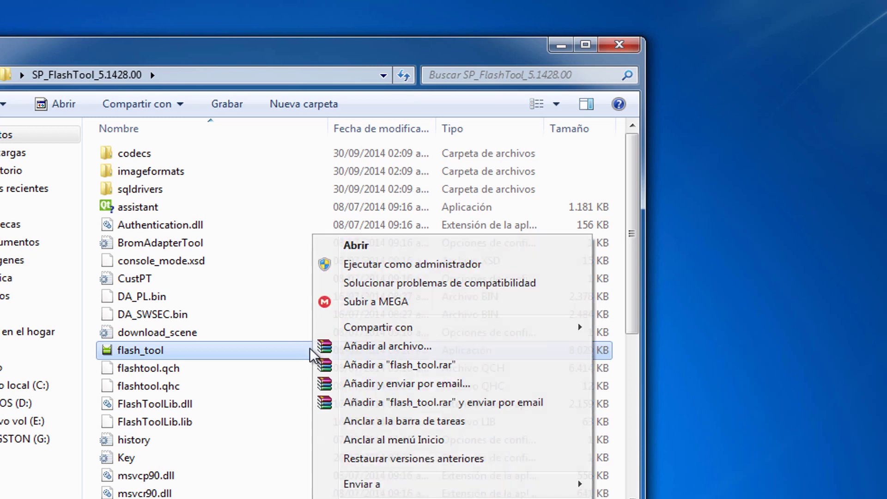
click(583, 264)
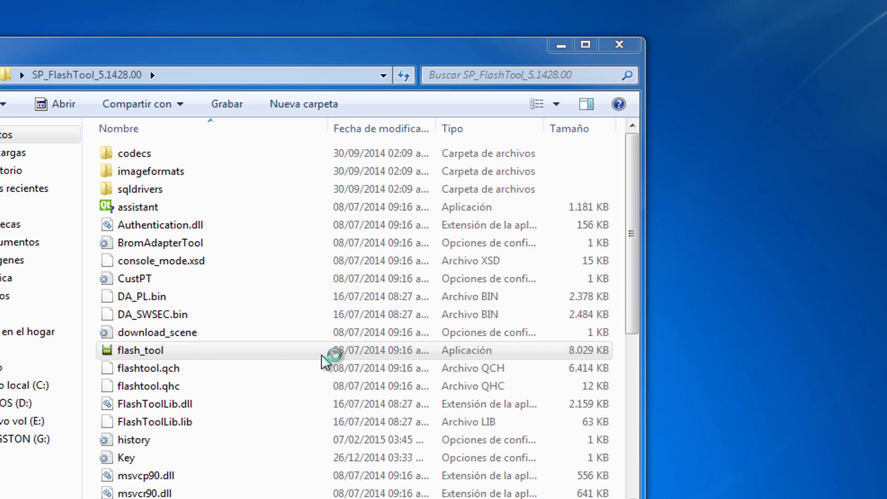
click(441, 349)
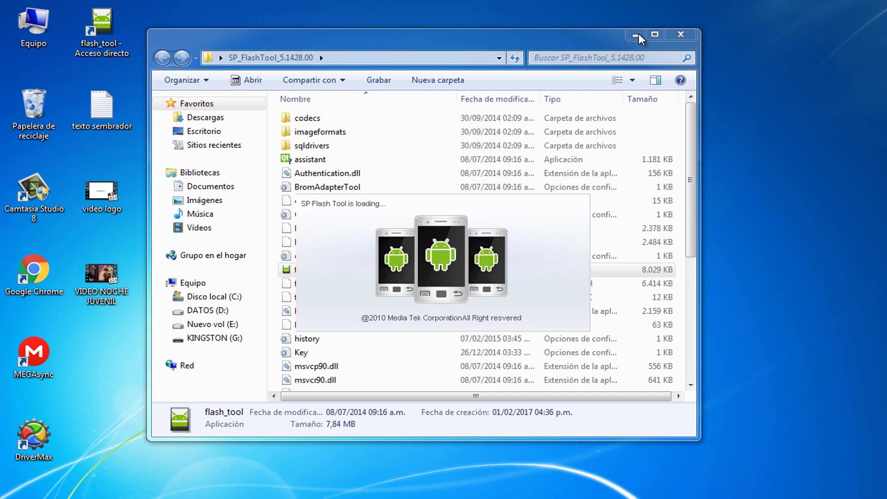
Minimize the SP_FlashTool_5.1428.00 folder window and dismiss the missing scatter file warning.
click(637, 36)
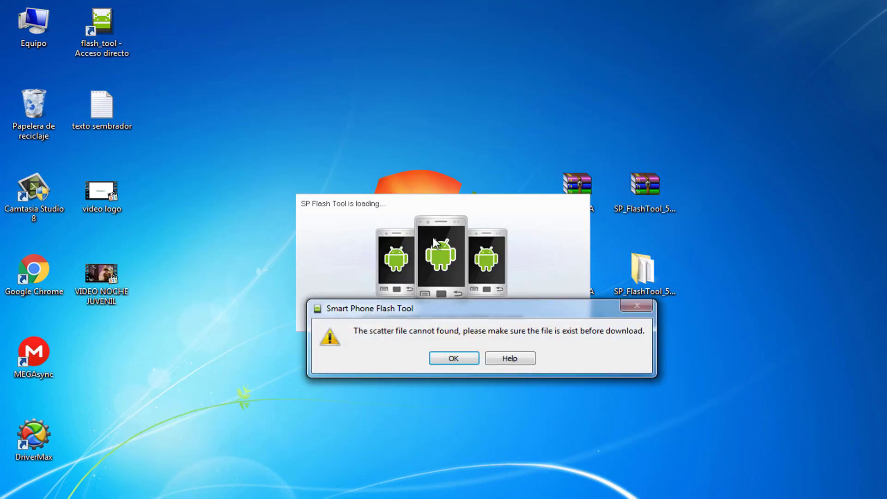
click(476, 359)
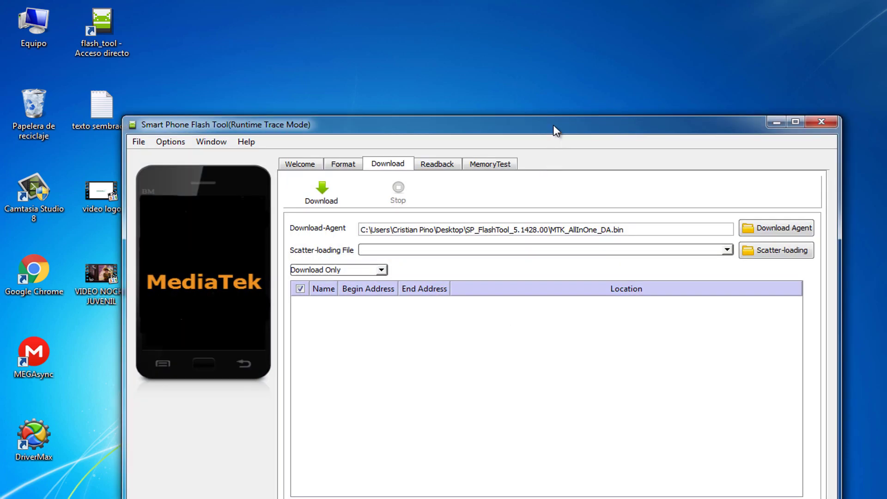
Load MT6582_Android_scatter_emmc from the desktop's ot-7040A folder as the scatter-loading file and start the Download Only flash.
drag(554, 125, 542, 44)
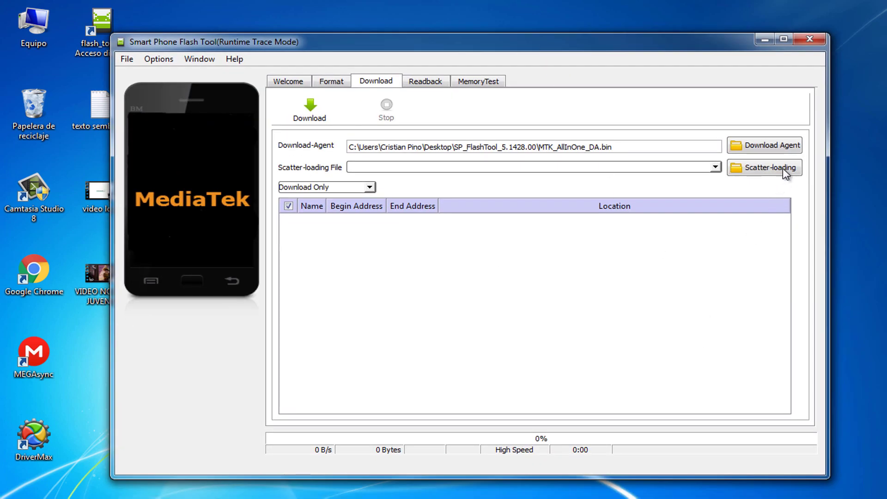
click(794, 170)
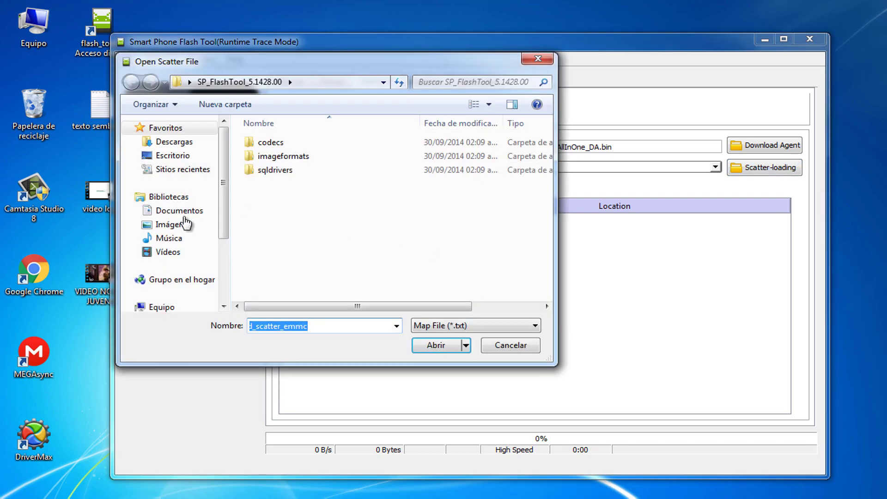
click(216, 155)
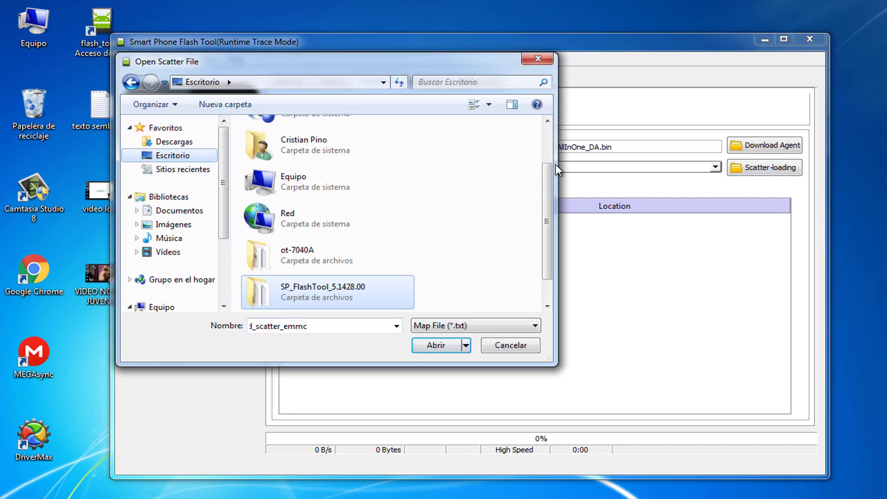
double_click(408, 252)
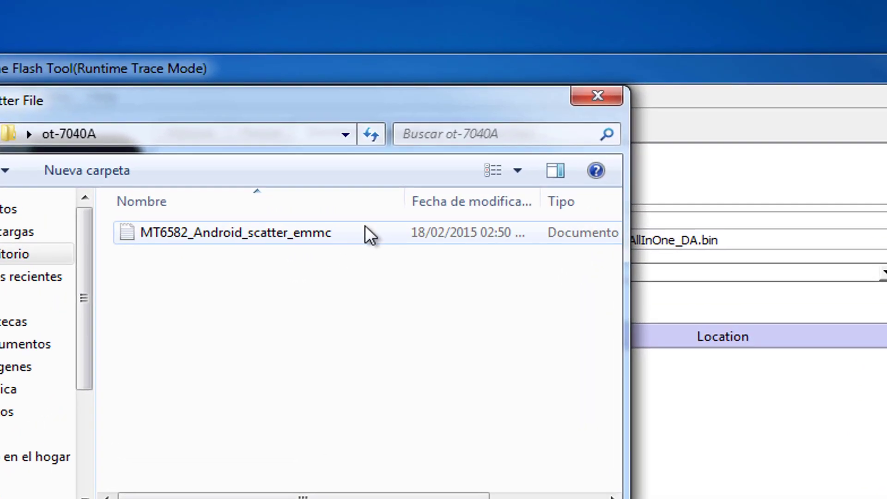
click(390, 139)
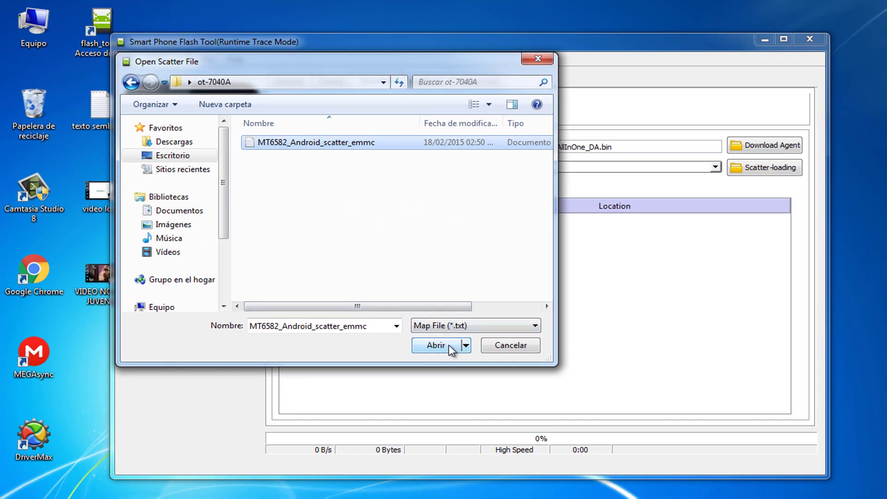
click(448, 344)
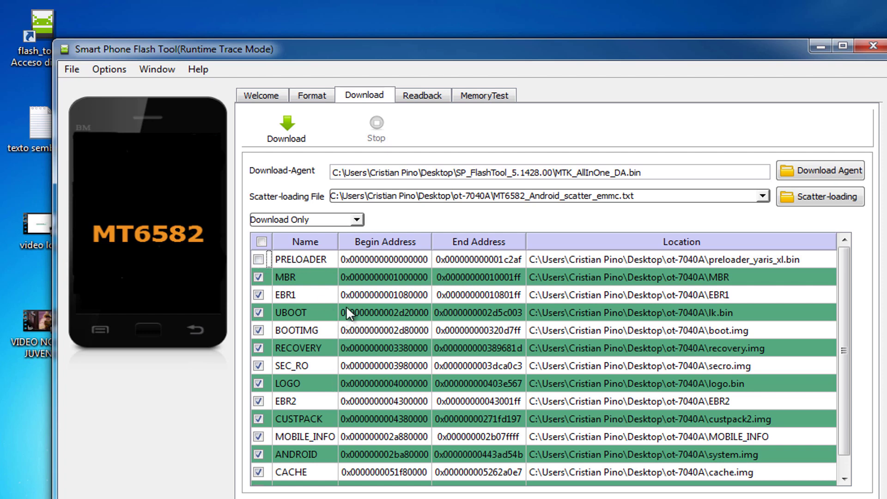
click(315, 130)
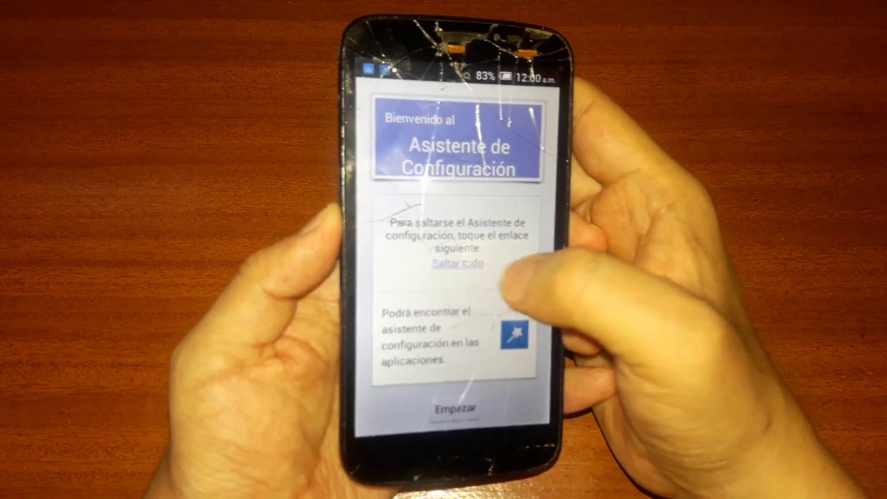
click(457, 263)
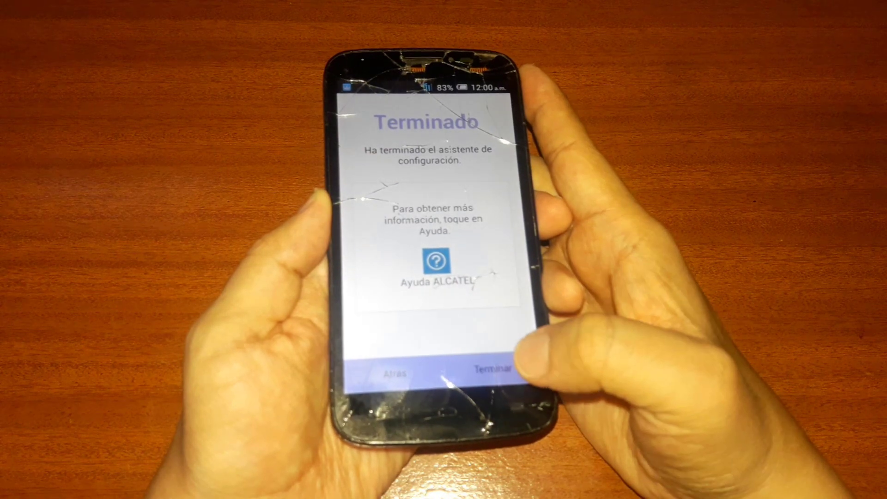
click(492, 369)
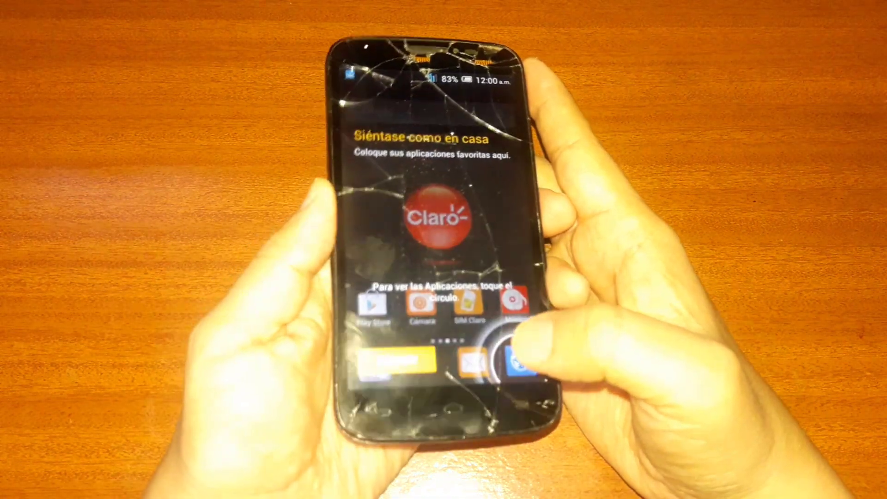
click(420, 350)
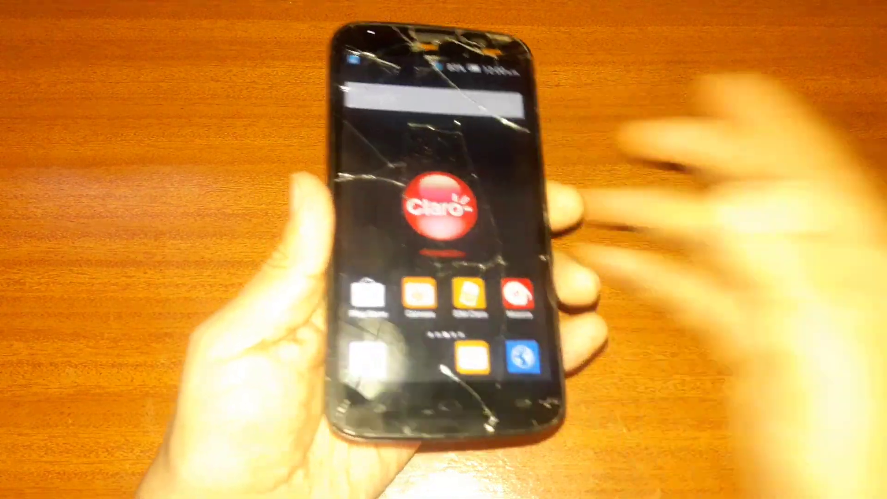